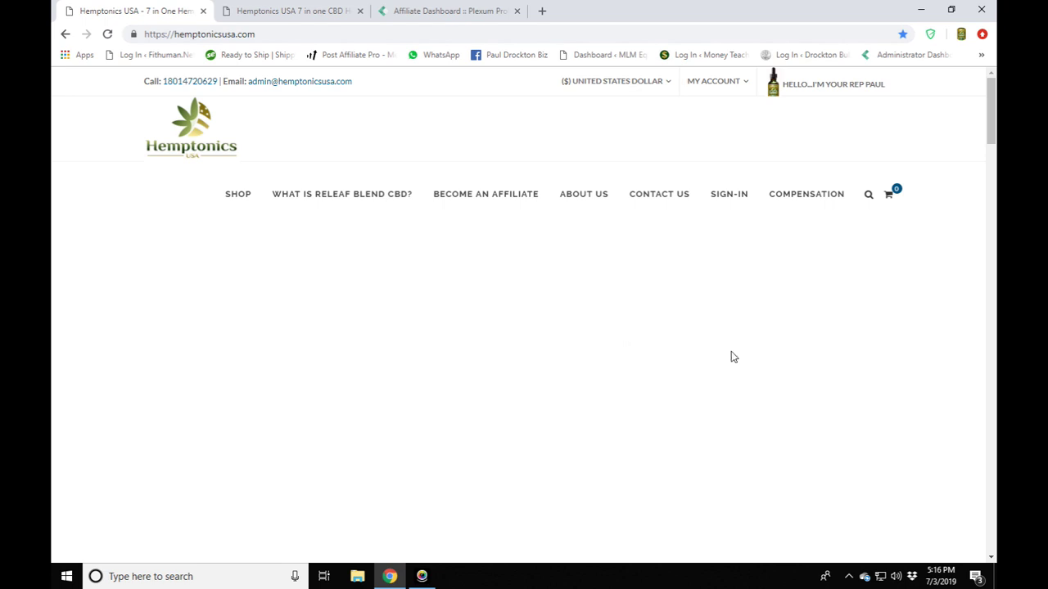
Step: Reveal the MY ACCOUNT dropdown showing its Sign-in entry on the Hemptonics USA homepage
mouse_move(734, 193)
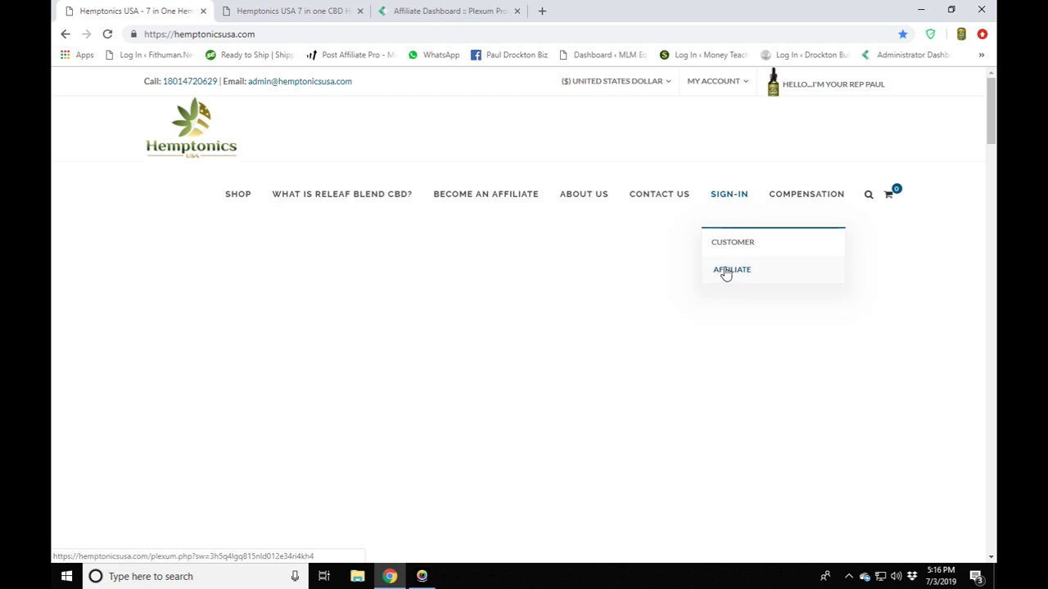
mouse_move(714, 84)
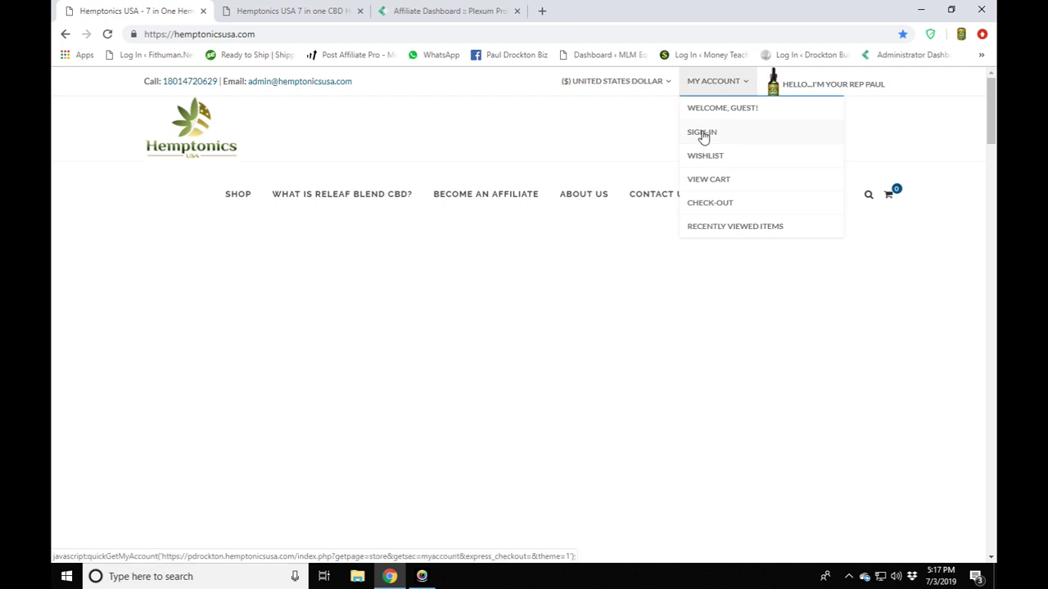
Step: Go to the returning-customer sign-in page and focus its Email/Username and Password fields
left_click(702, 134)
left_click(292, 11)
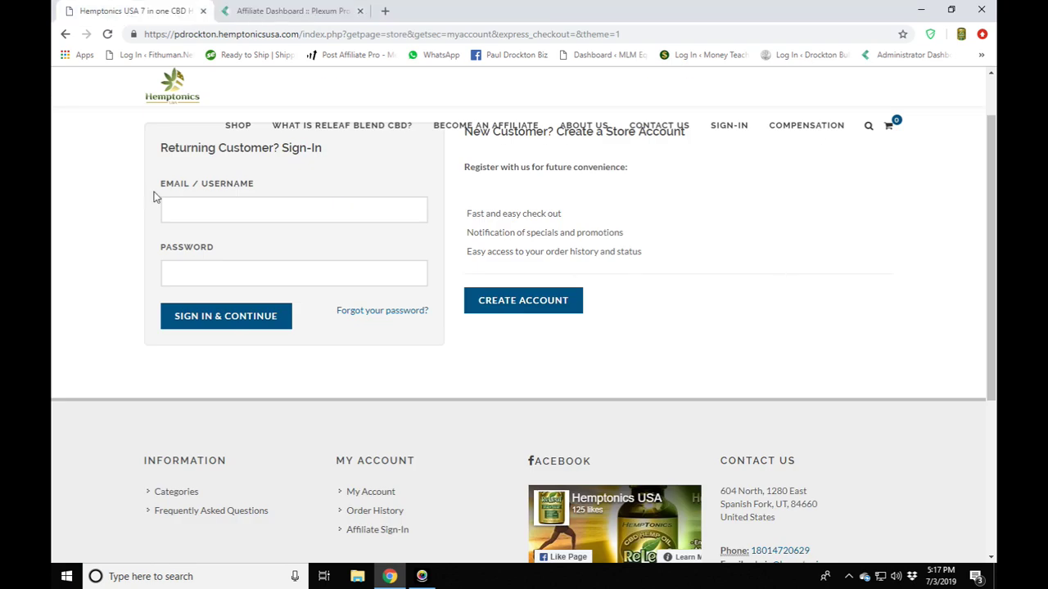
left_click(194, 208)
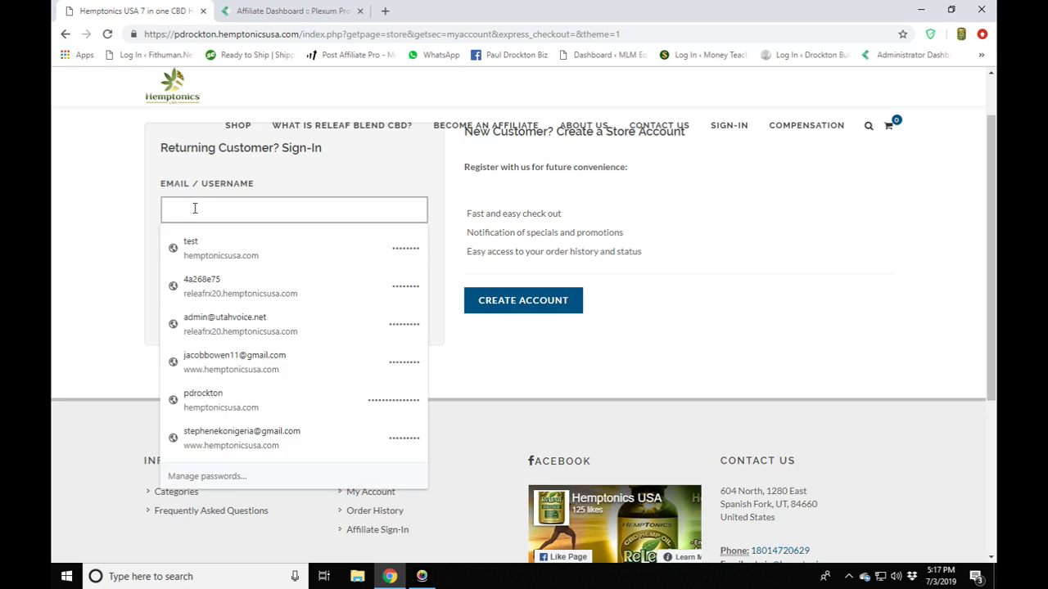
left_click(229, 201)
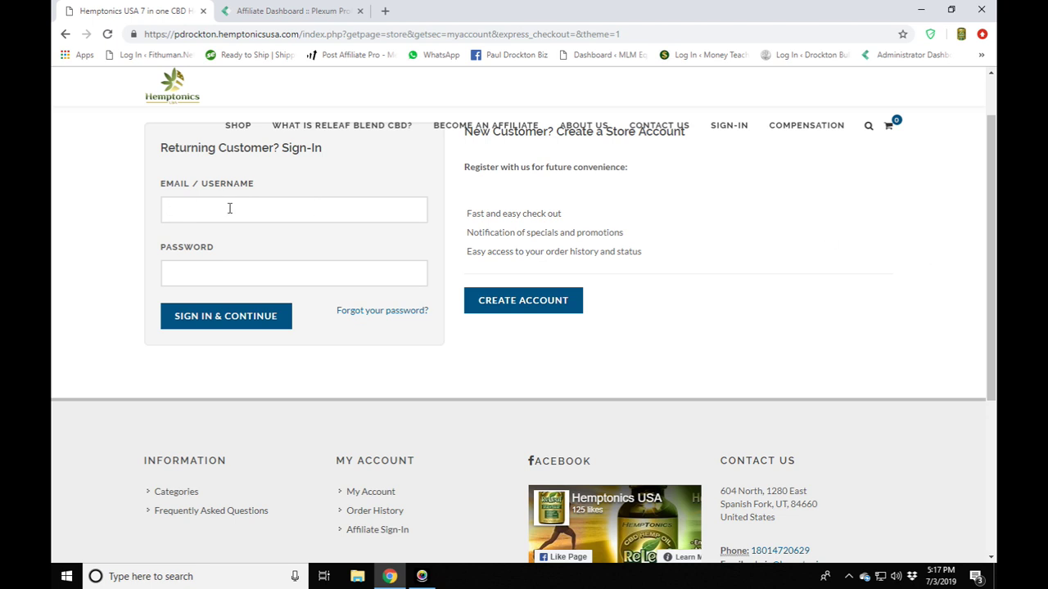
left_click(183, 271)
left_click(262, 243)
left_click(382, 315)
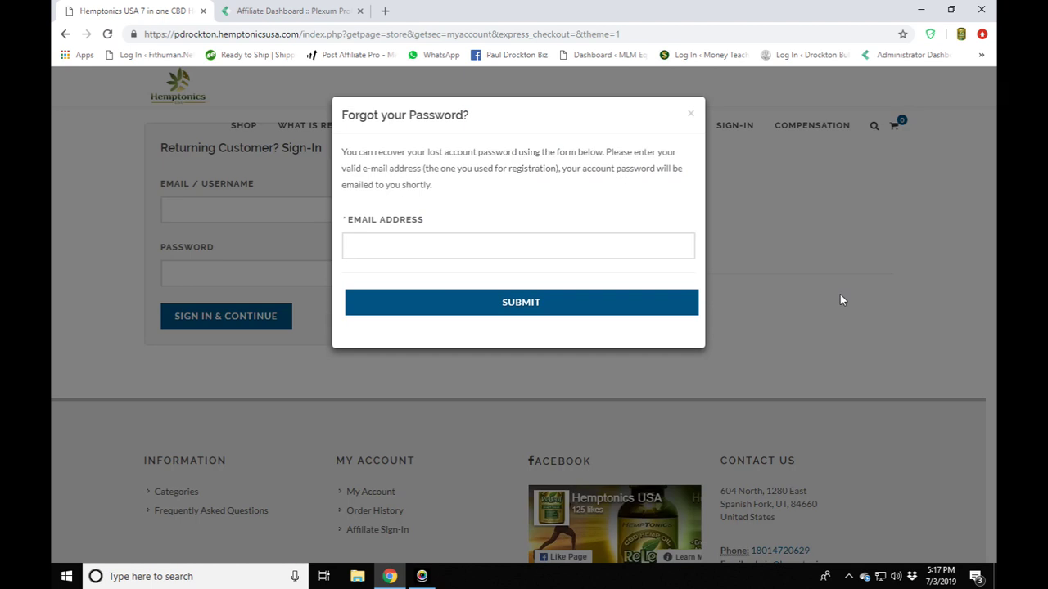
left_click(367, 245)
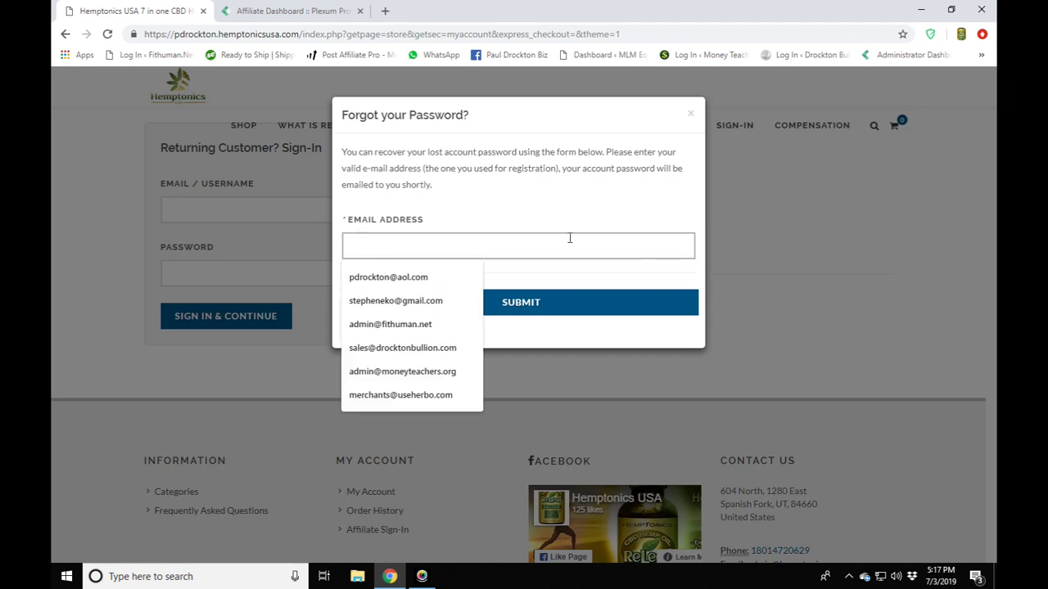
left_click(560, 207)
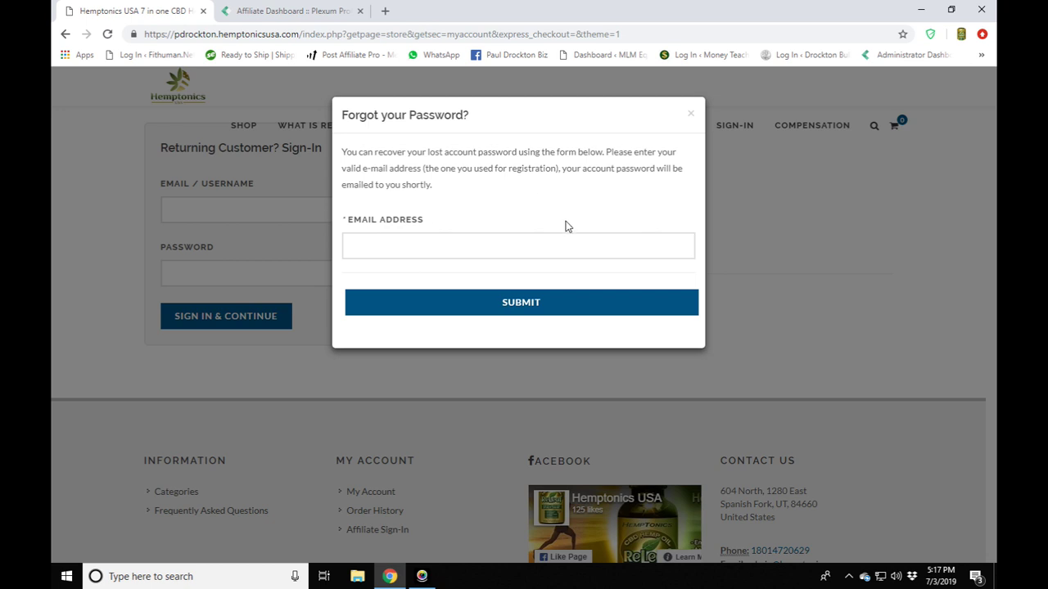
left_click(690, 115)
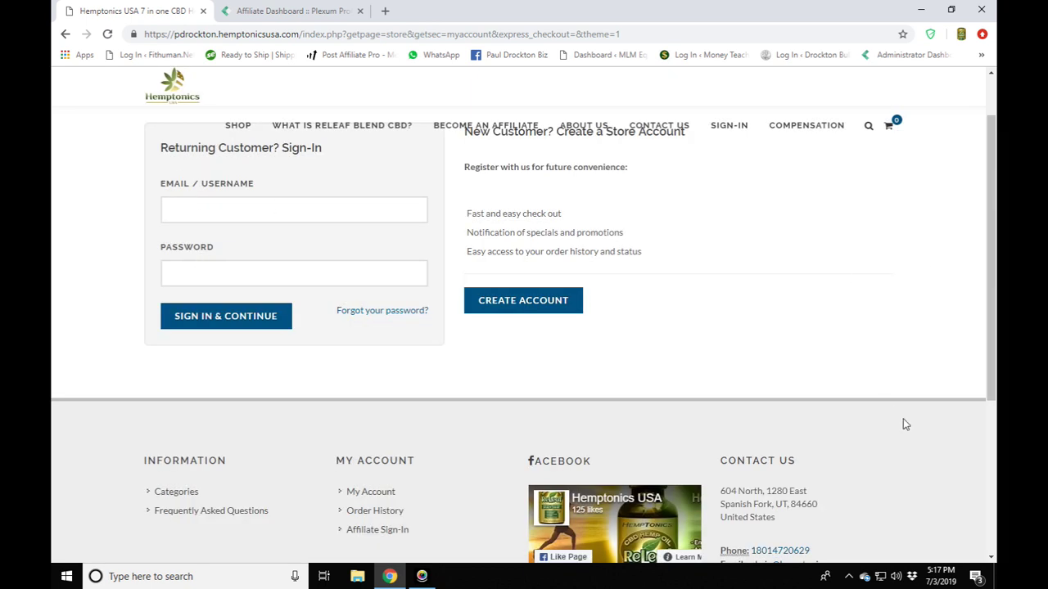
Step: Switch to the Affiliate Dashboard and choose Profile from the 'Hi, C' menu
left_click(291, 11)
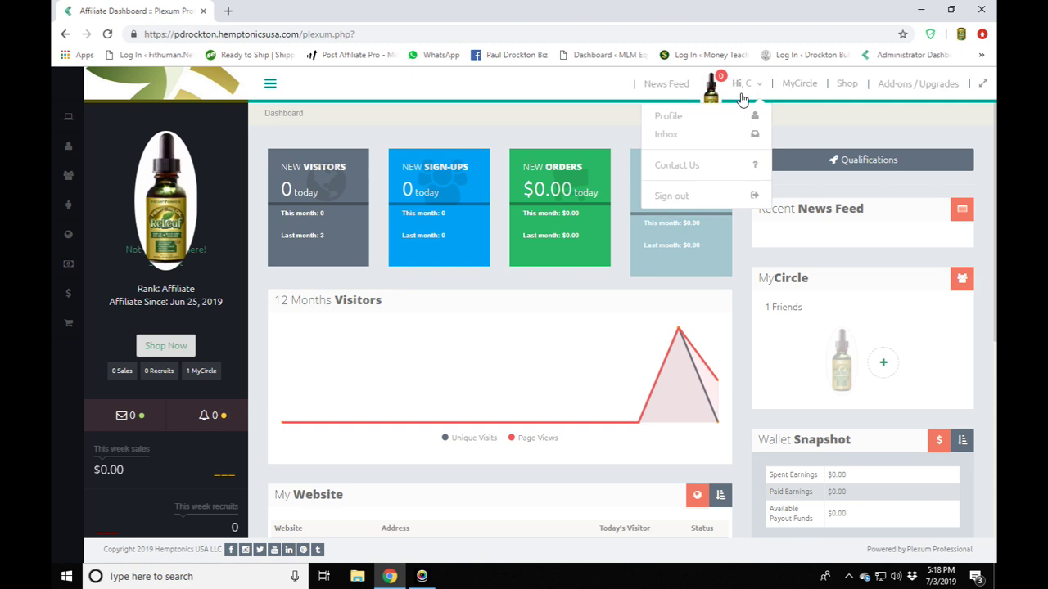
left_click(667, 119)
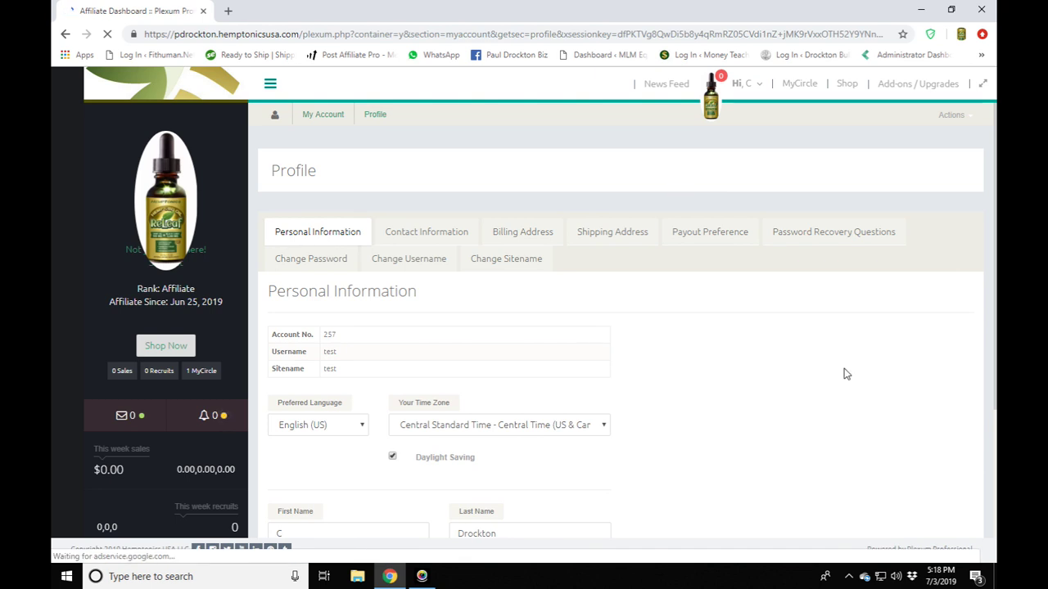
Step: Scroll down and back up through the Personal Information form
scroll(847, 375, "down", 3)
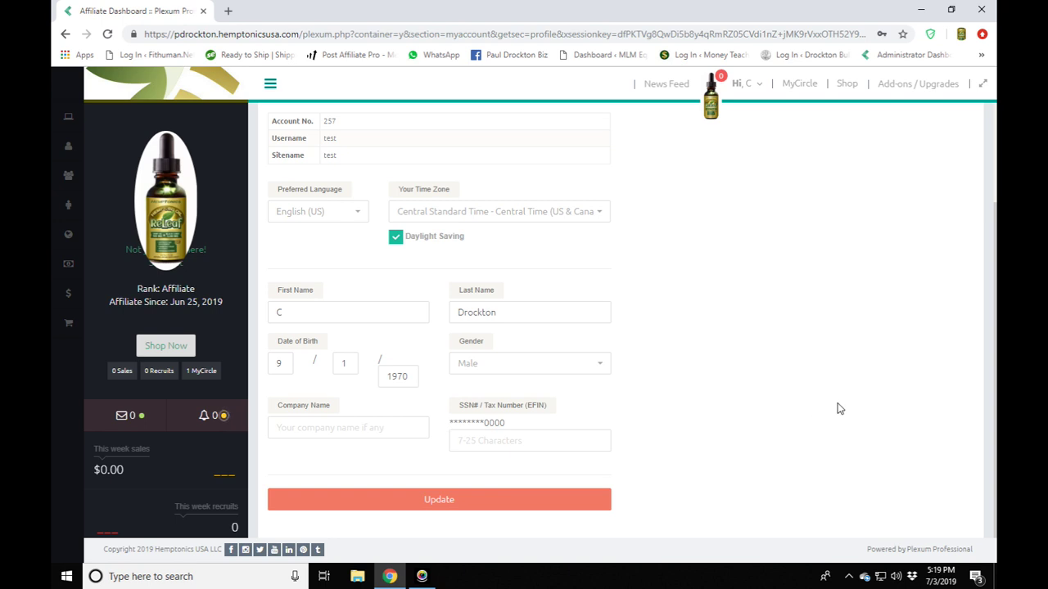
scroll(837, 408, "up", 2)
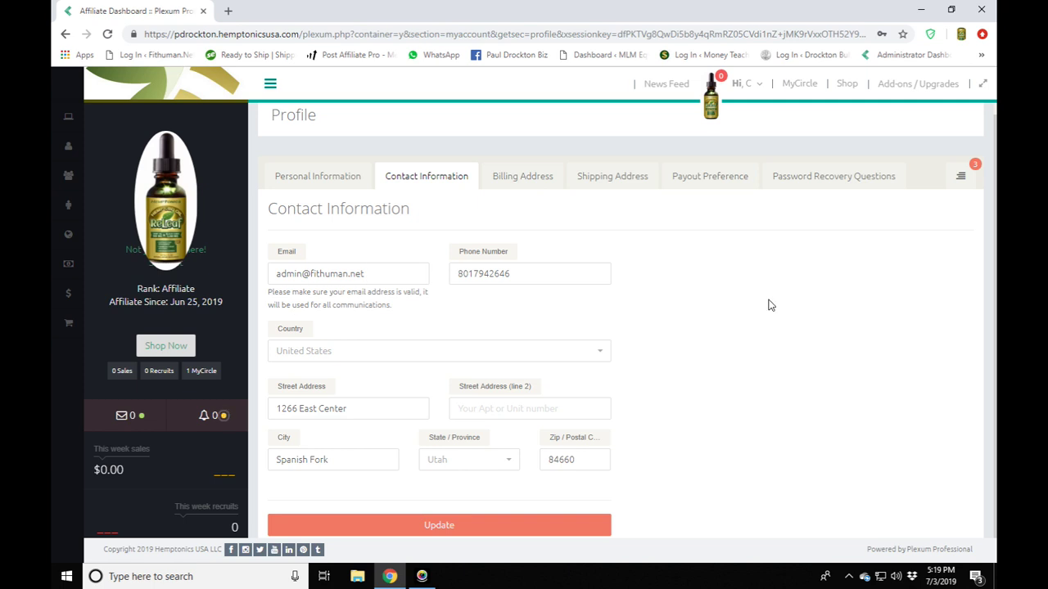
Step: Browse the contact Country list without changing it, then show the Billing Address section
scroll(794, 302, "down", 1)
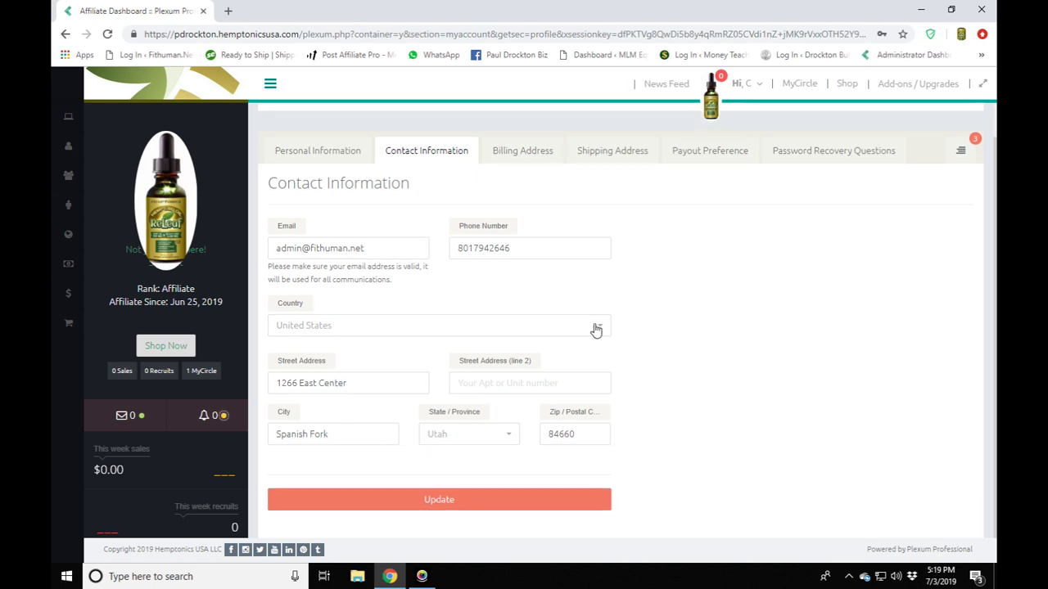
left_click(559, 327)
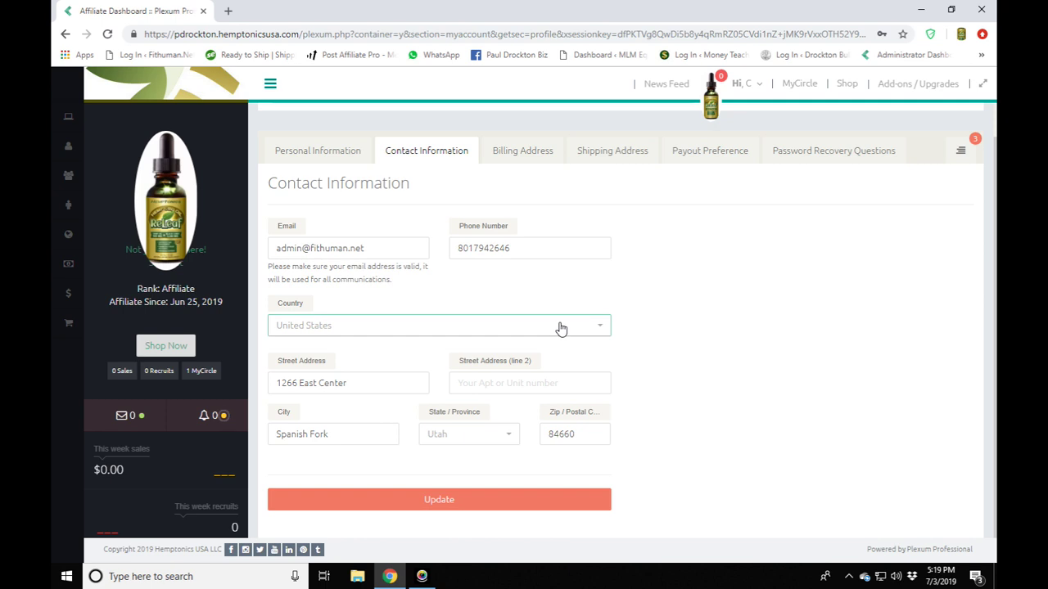
left_click(560, 327)
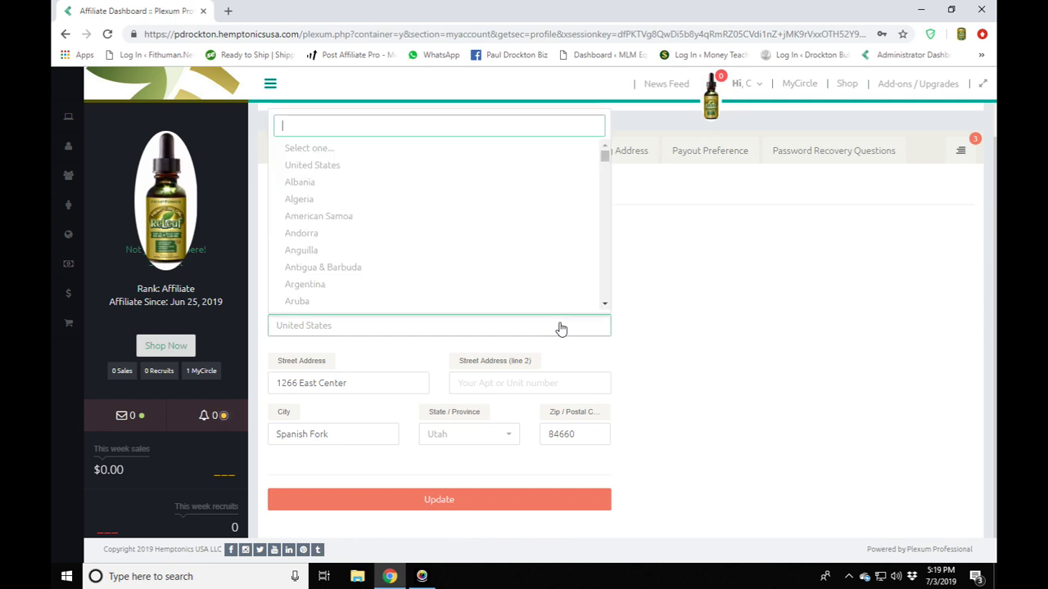
scroll(542, 227, "down", 12)
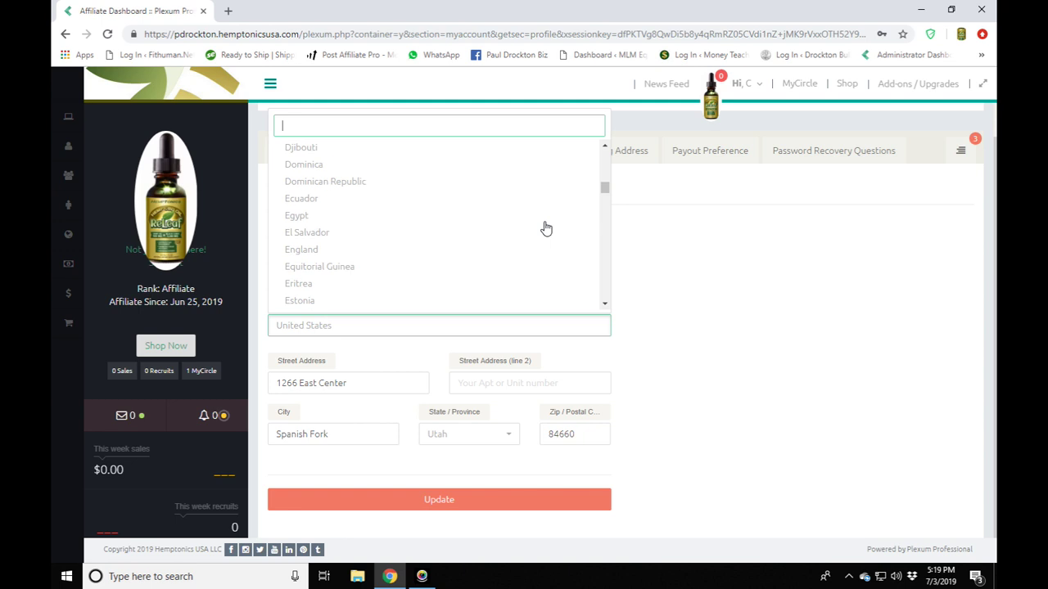
scroll(543, 227, "down", 6)
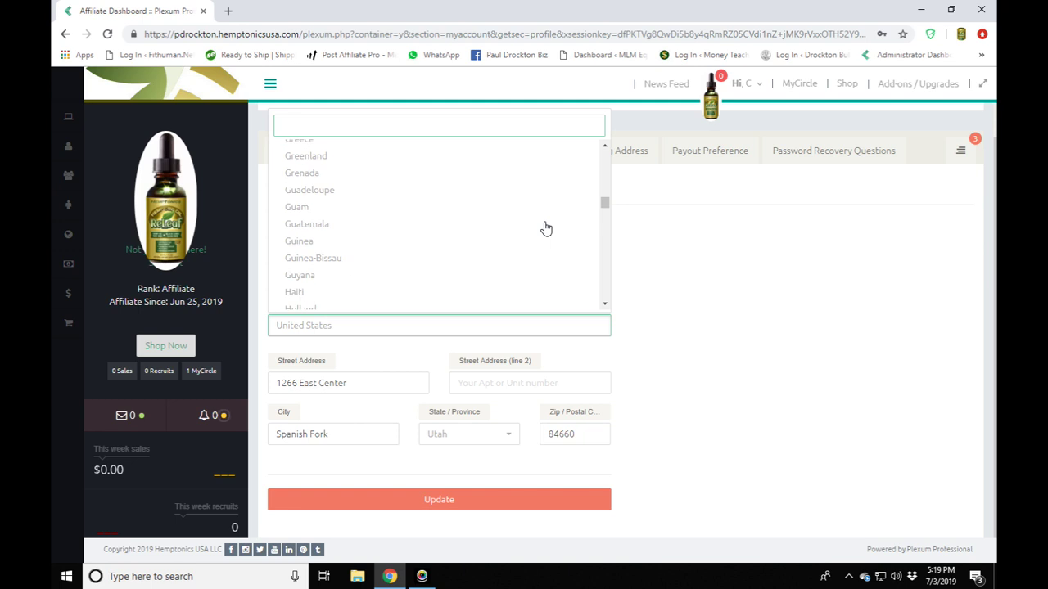
left_click(820, 361)
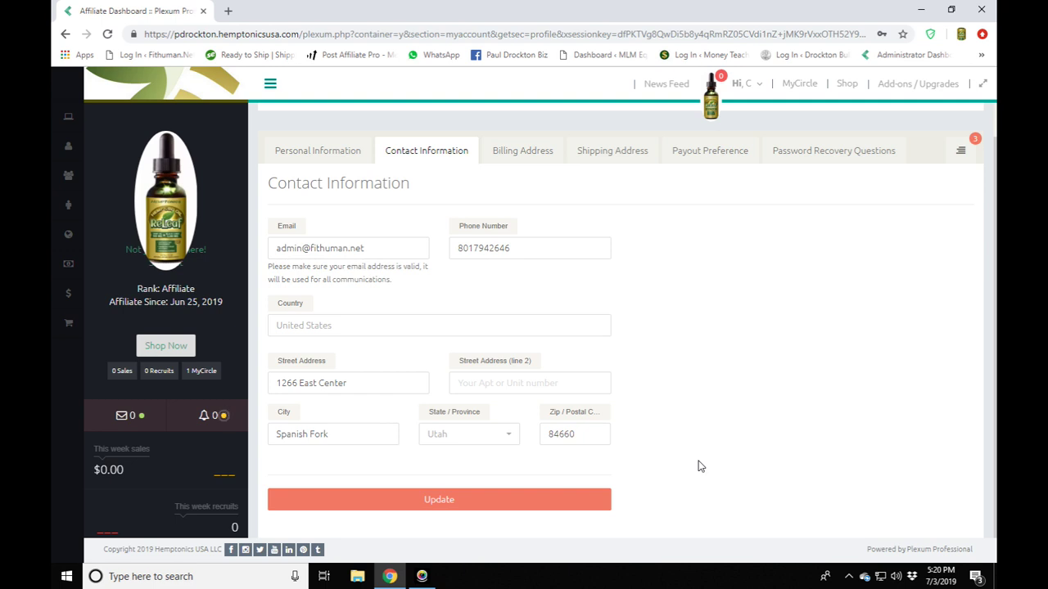
left_click(519, 156)
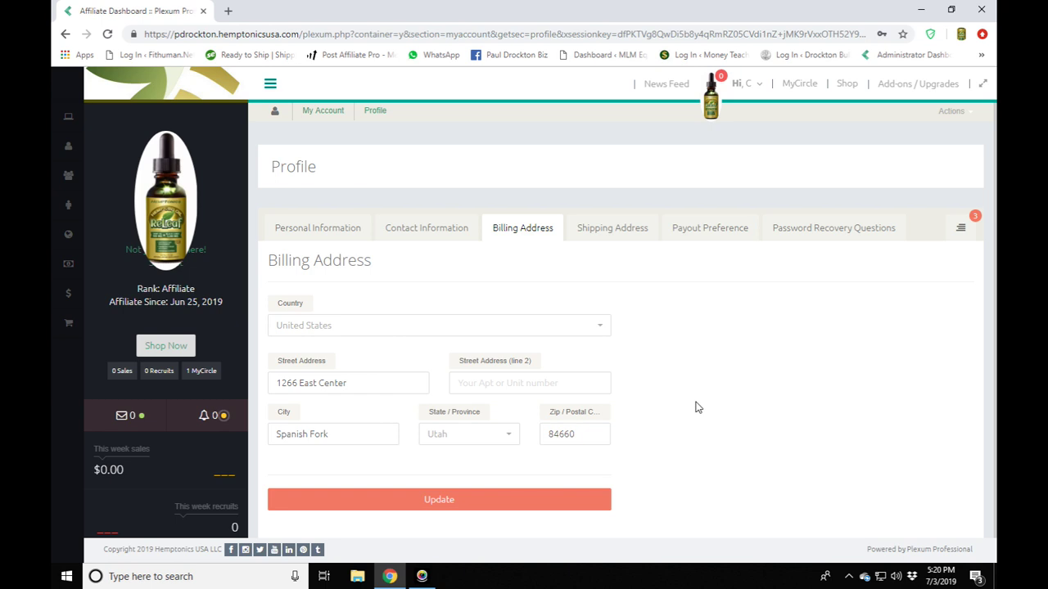
Step: View the Shipping Address section, then the Password Recovery Questions section
left_click(612, 228)
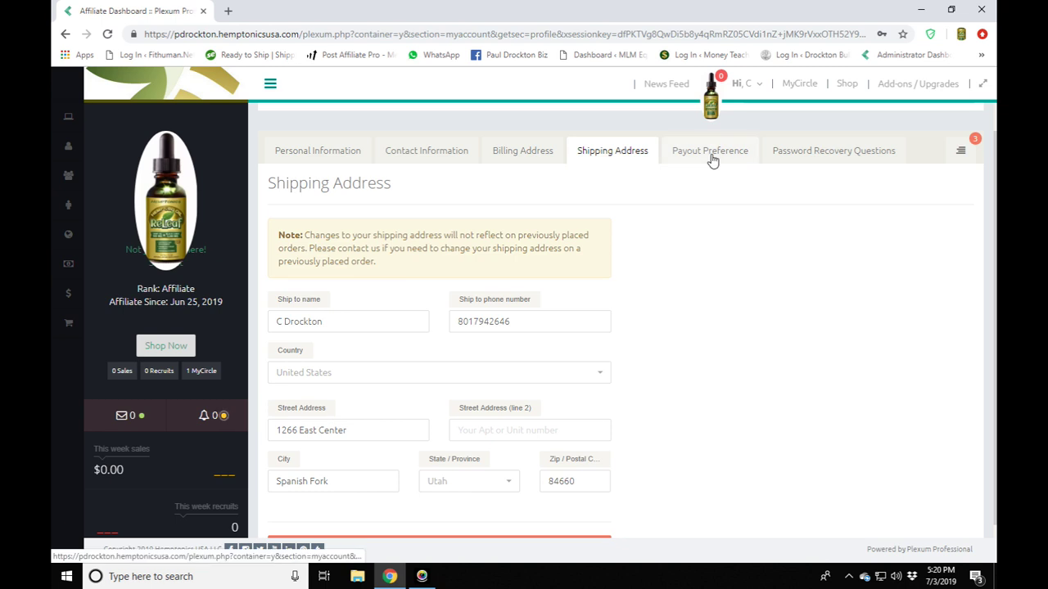
left_click(813, 152)
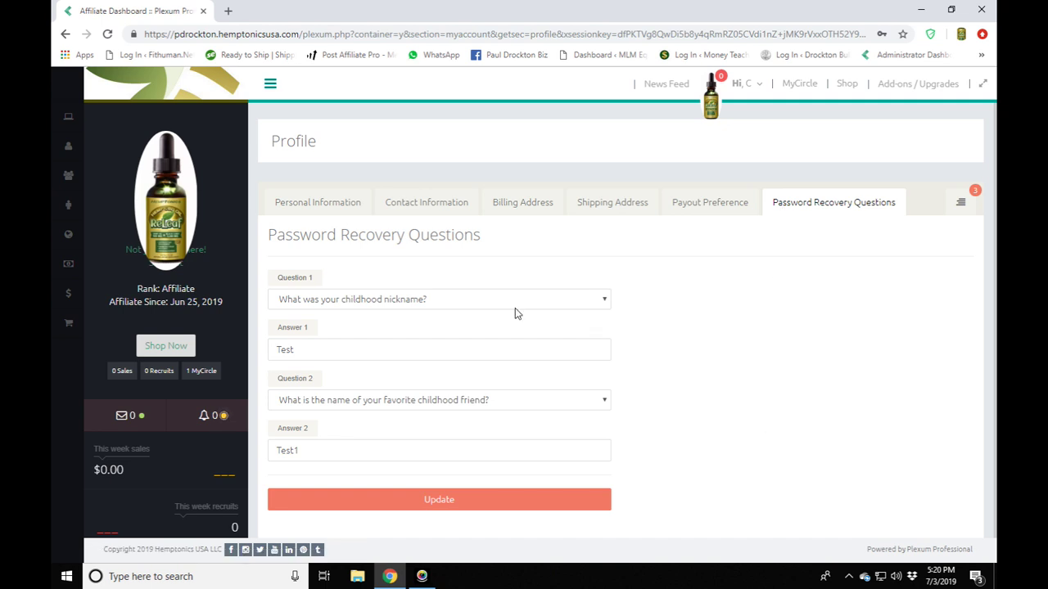
Step: Check the first recovery question's choices unchanged, then choose Change Username from the panel menu
left_click(587, 302)
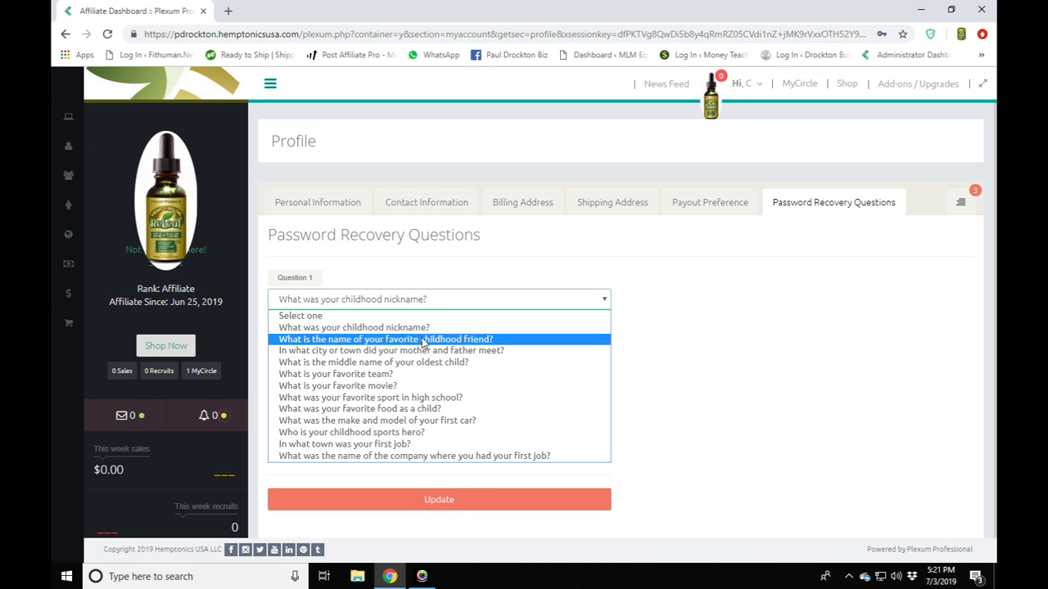
left_click(778, 336)
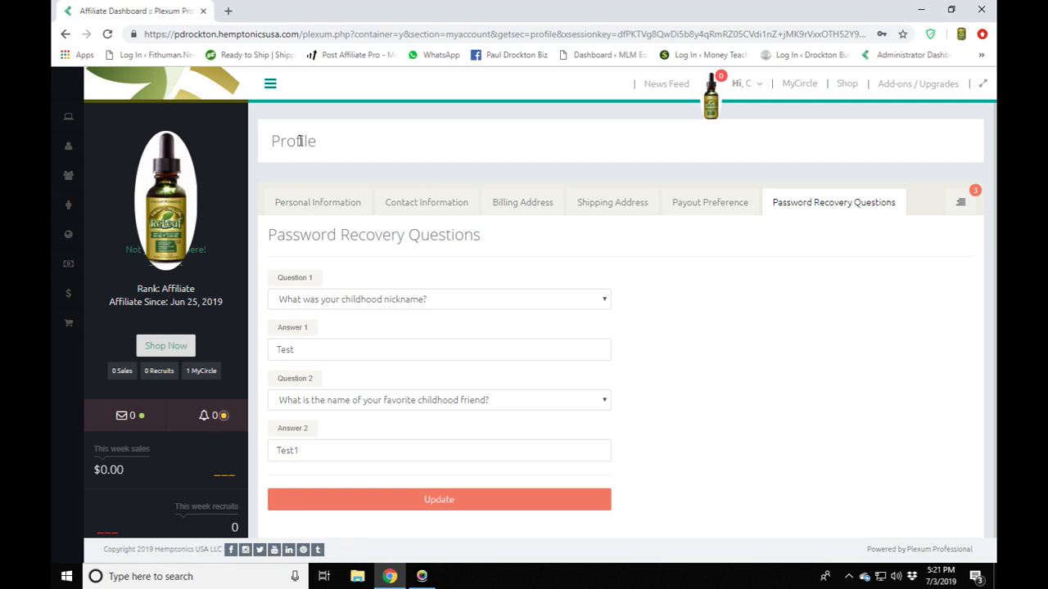
left_click(962, 207)
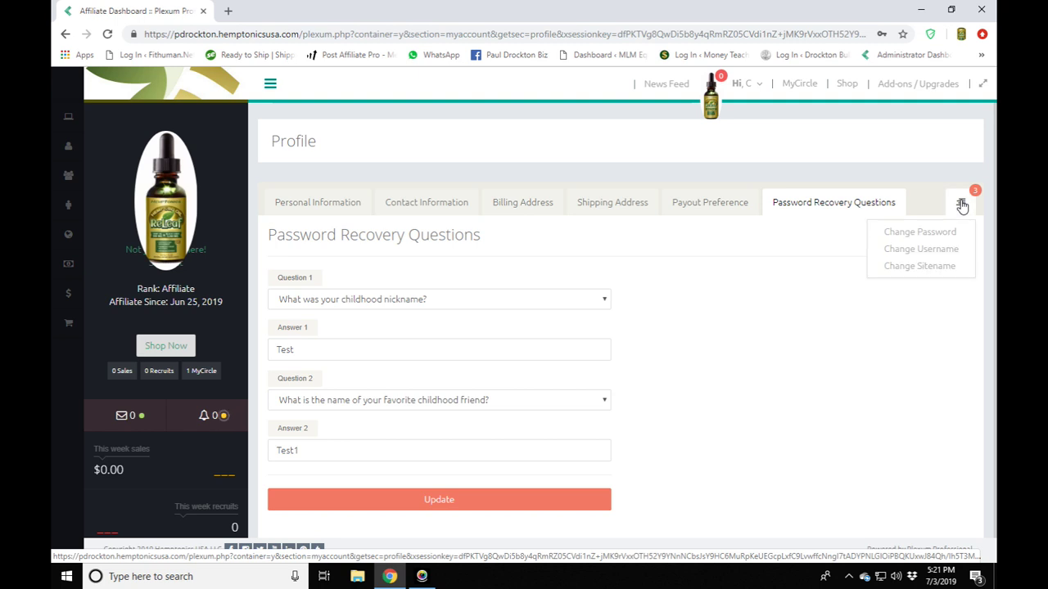
left_click(943, 258)
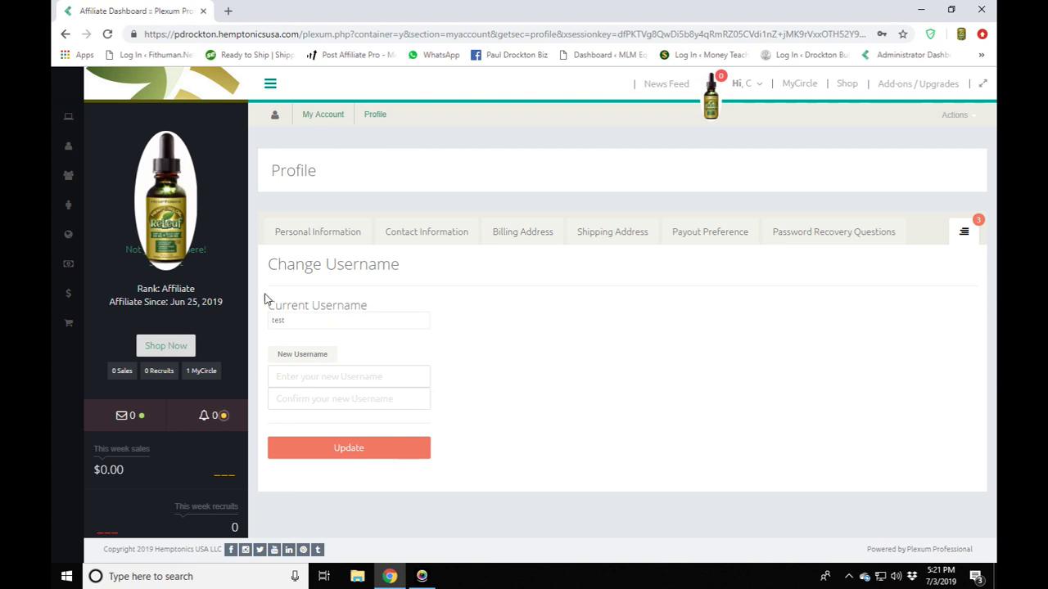
Step: Leave the New Username field empty and choose Change Password from the panel menu
left_click(301, 376)
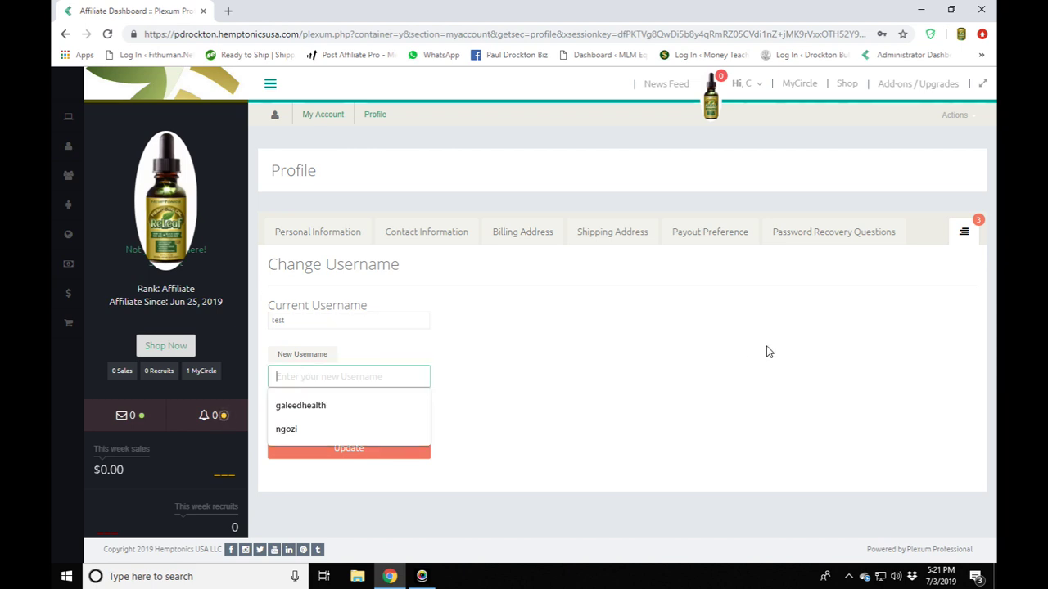
left_click(739, 358)
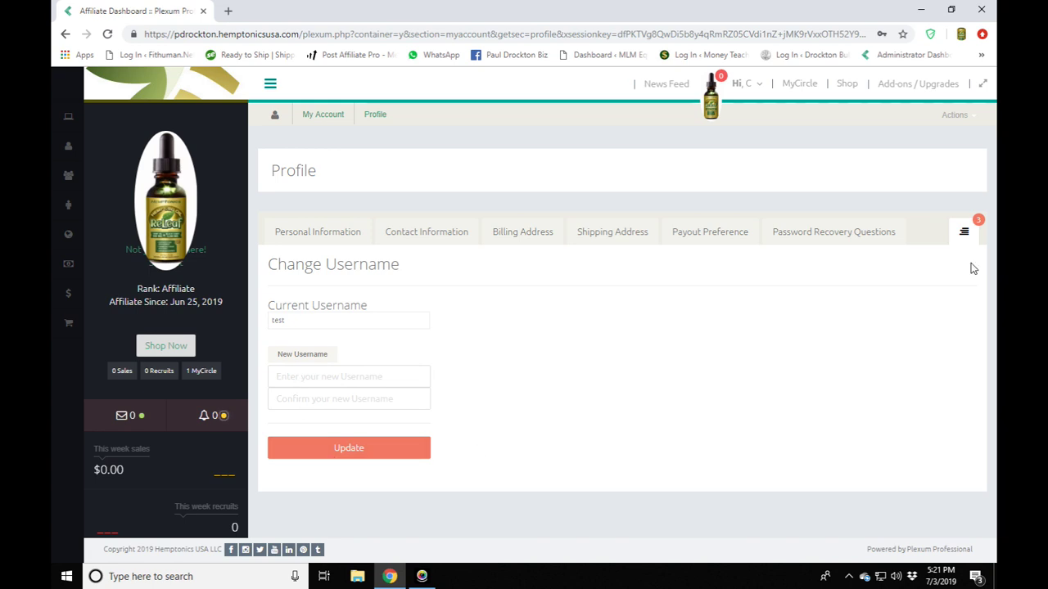
left_click(965, 234)
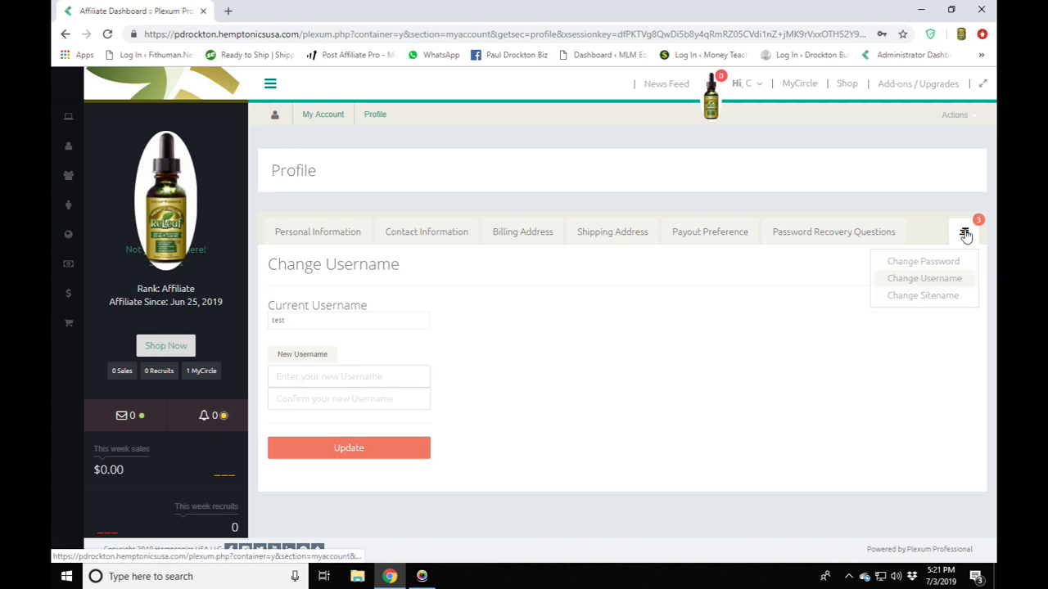
left_click(920, 261)
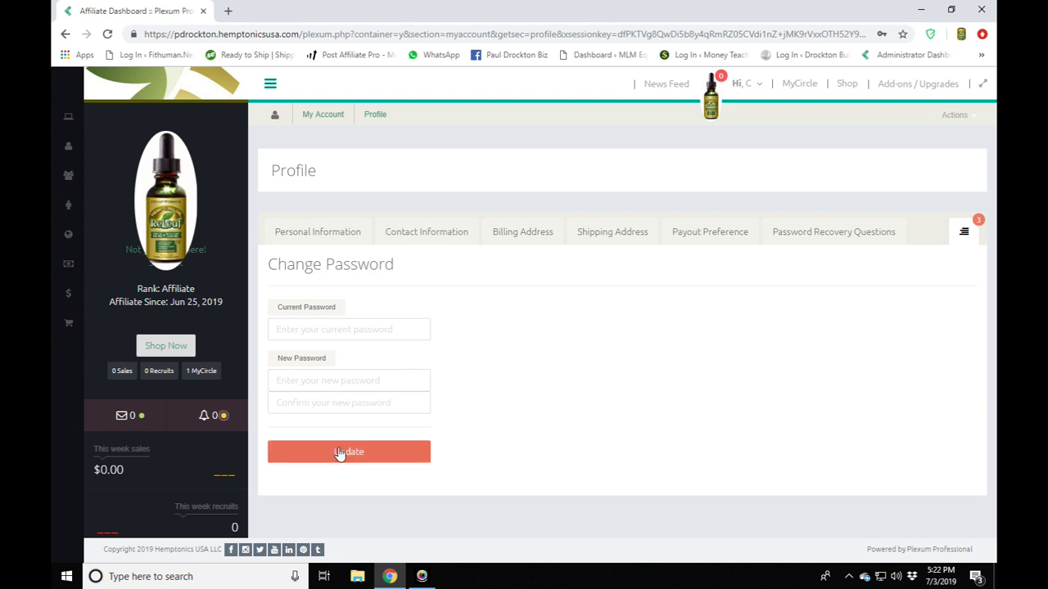
left_click(964, 232)
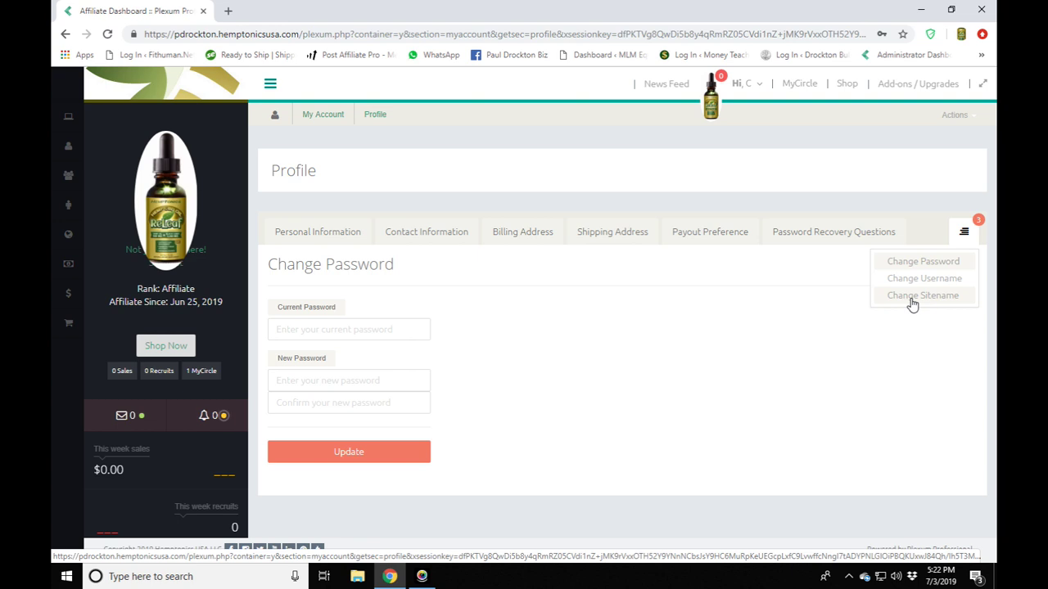
left_click(756, 343)
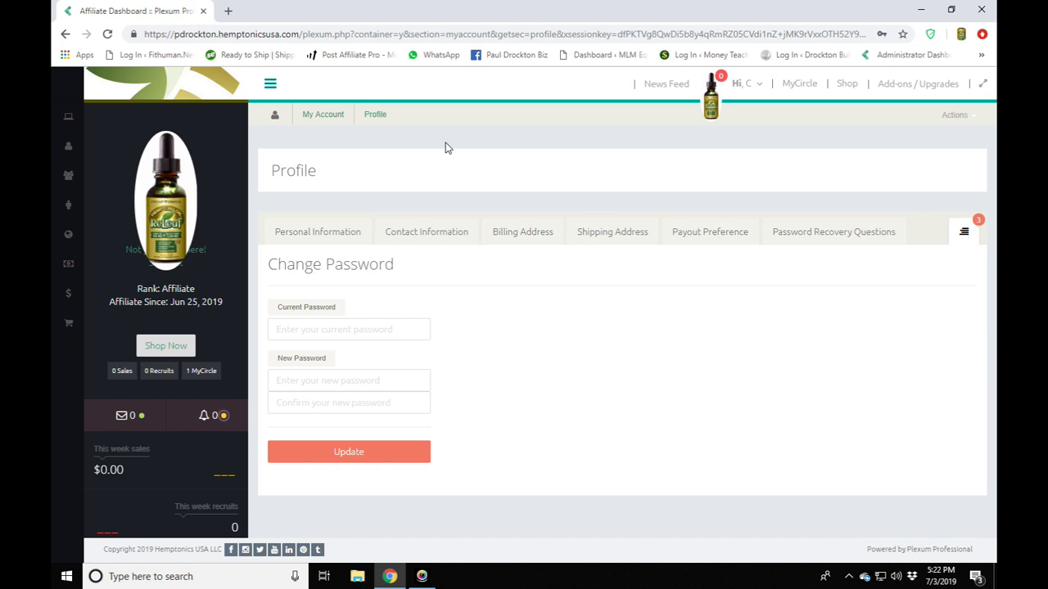
Step: Toggle the left navigation open and browse the My Account and Organization submenus
left_click(271, 85)
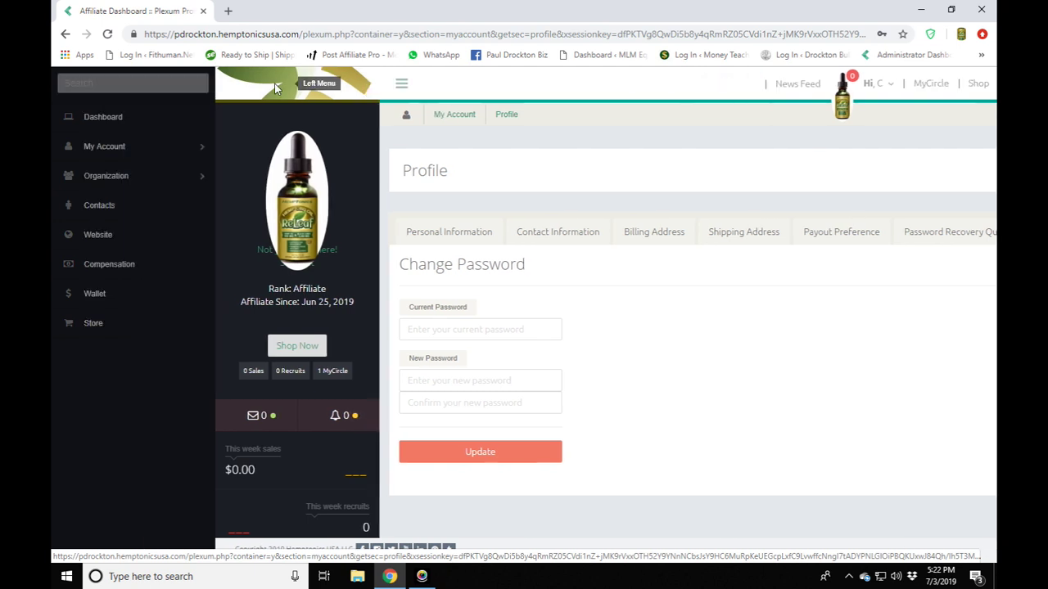
left_click(372, 84)
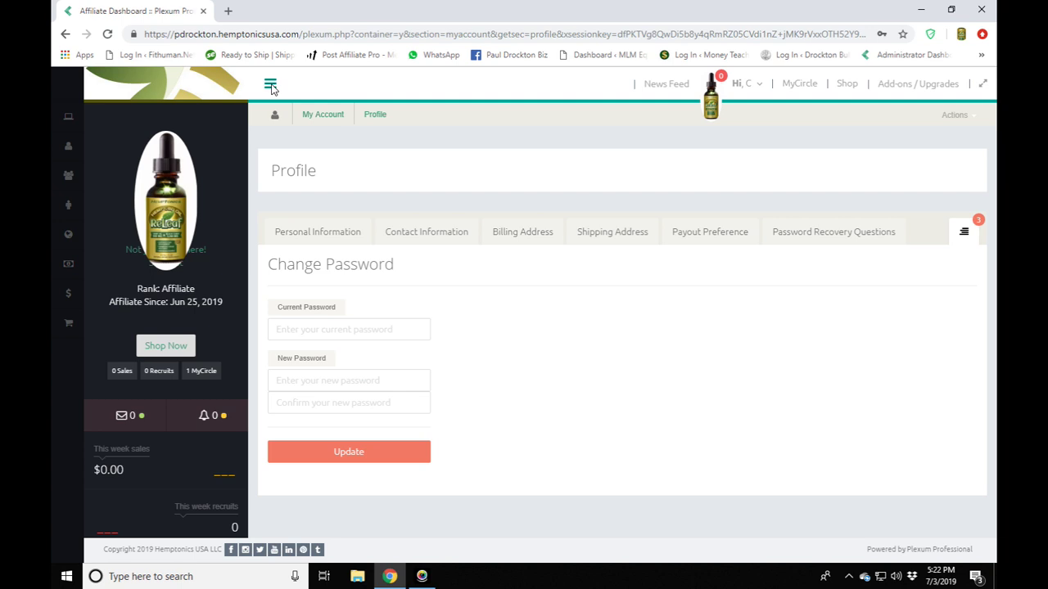
left_click(270, 85)
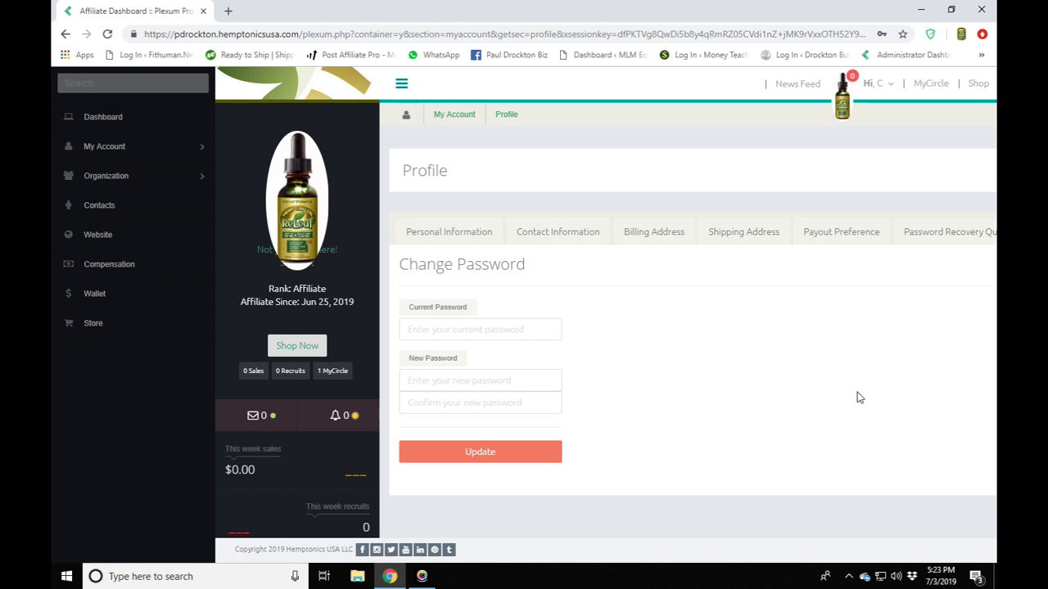
left_click(107, 151)
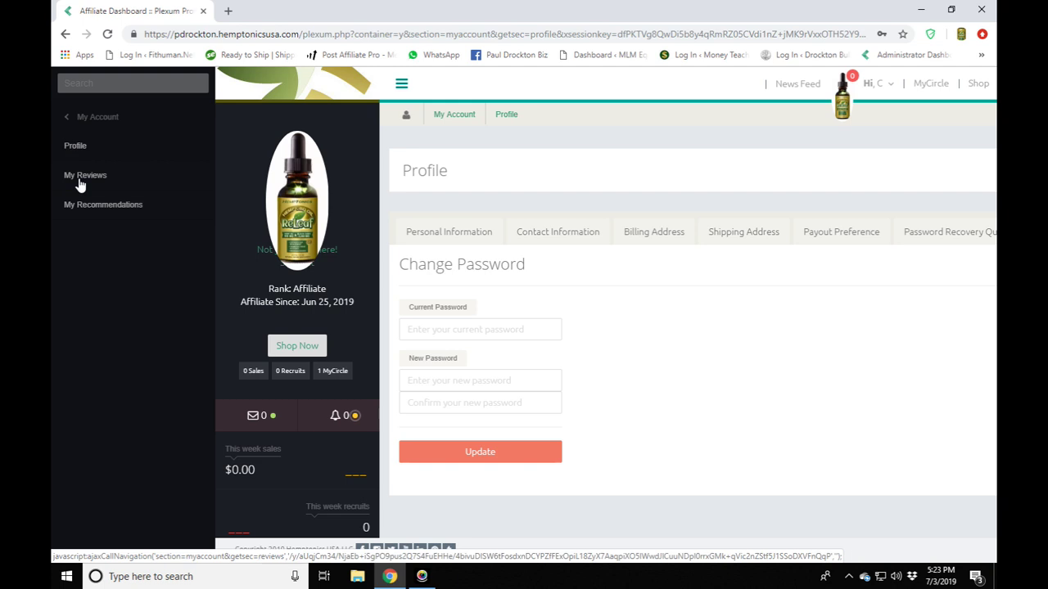
left_click(69, 119)
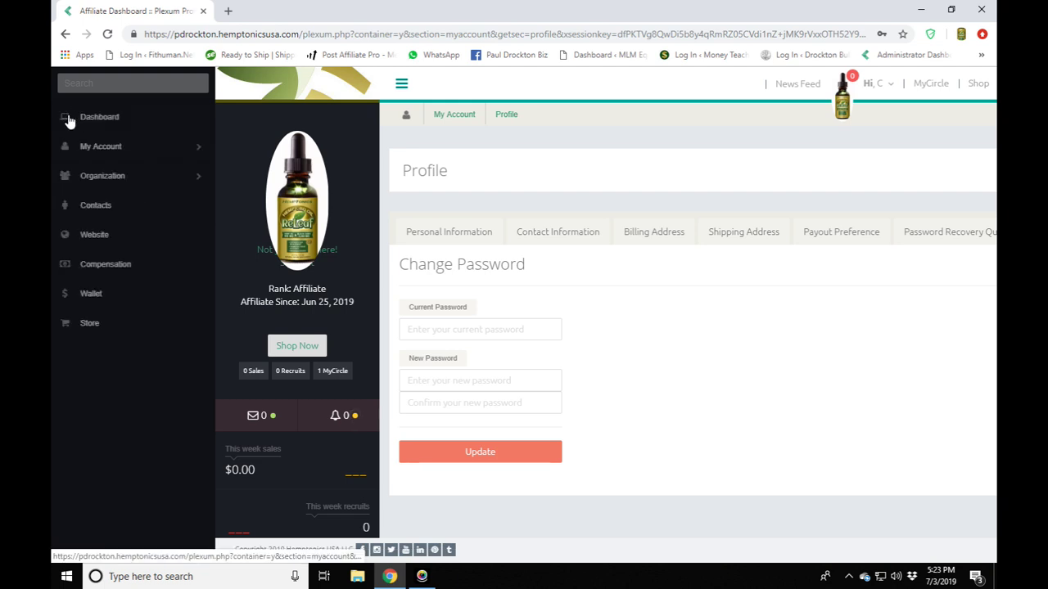
left_click(103, 180)
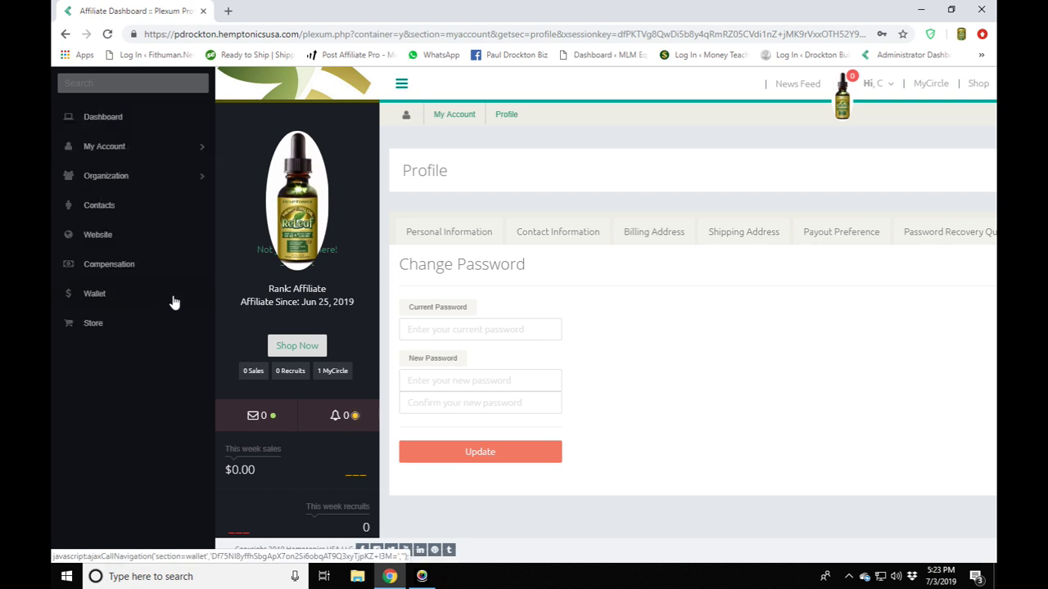
Step: Choose Website in the sidebar to list the Active Hemptonics USA site
left_click(97, 237)
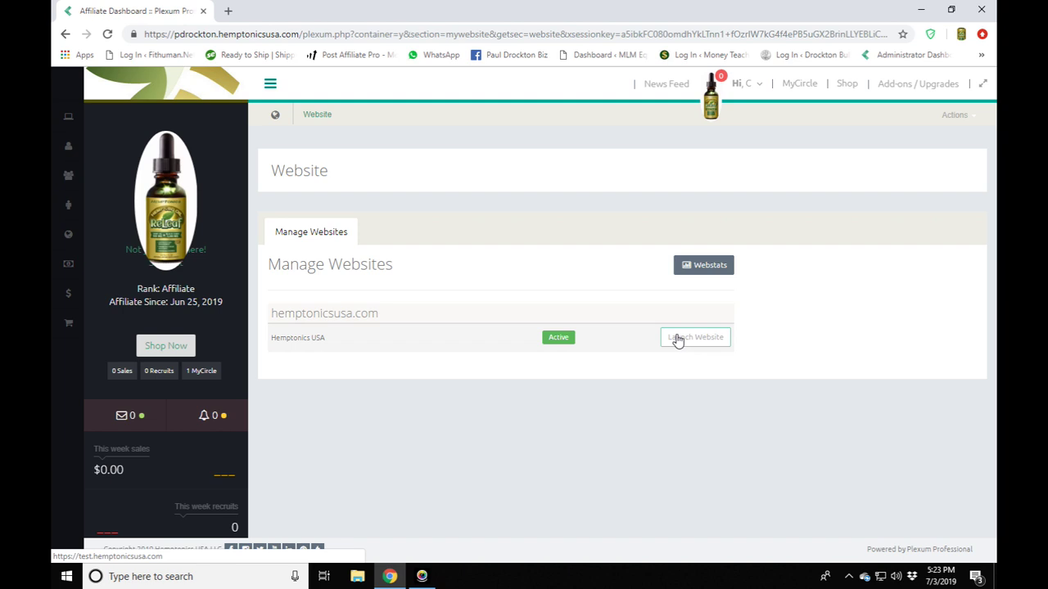
Step: Launch the Hemptonics USA store at test.hemptonicsusa.com in a new tab, then return to the dashboard tab
left_click(700, 341)
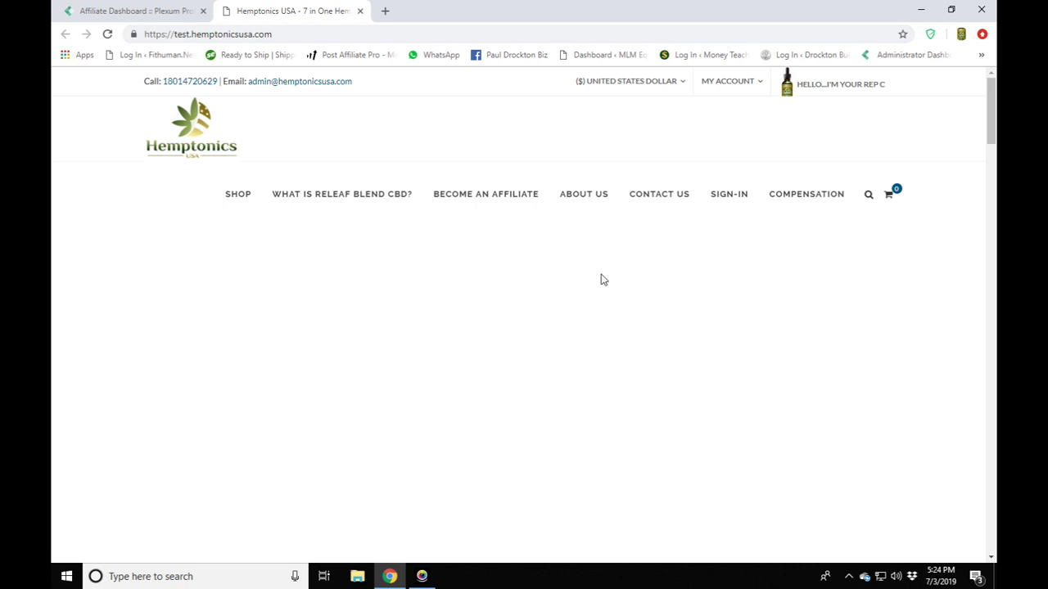
left_click(140, 15)
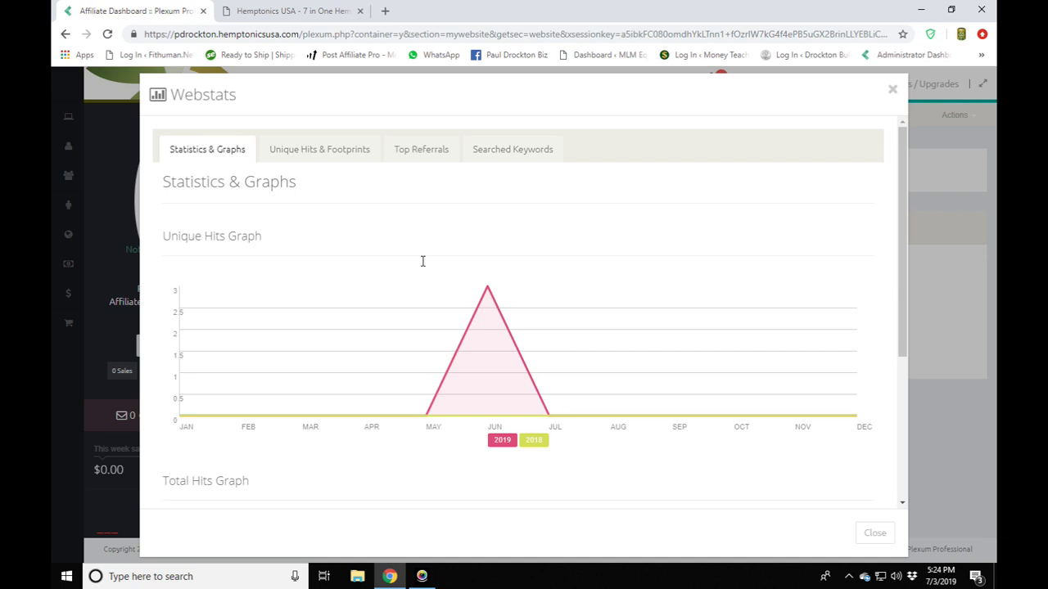
Step: Close the Webstats window and open the Compensation page showing the 2019 $0.00 earnings summary
left_click(893, 90)
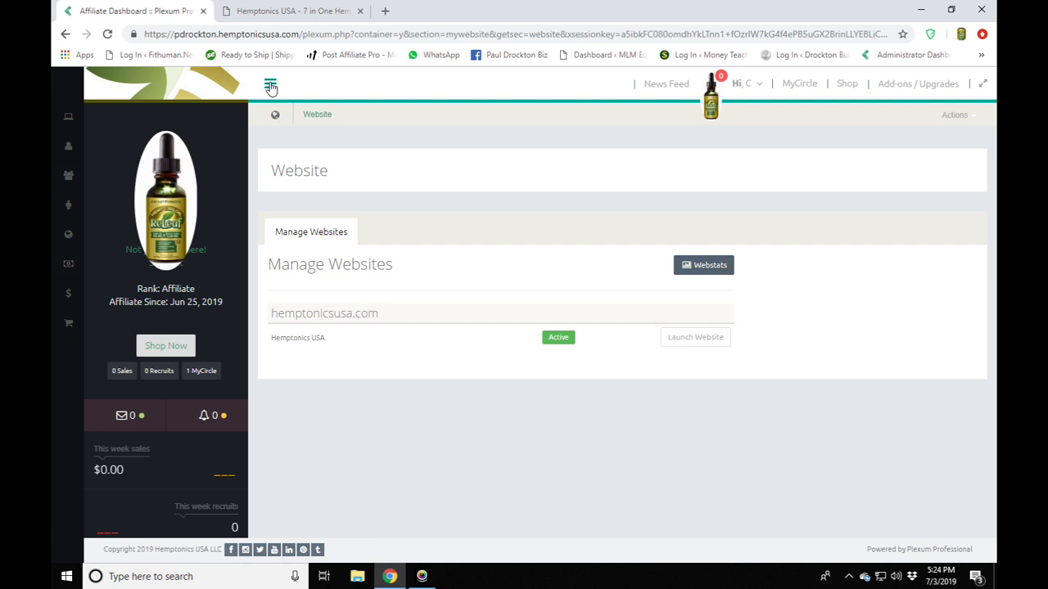
left_click(271, 87)
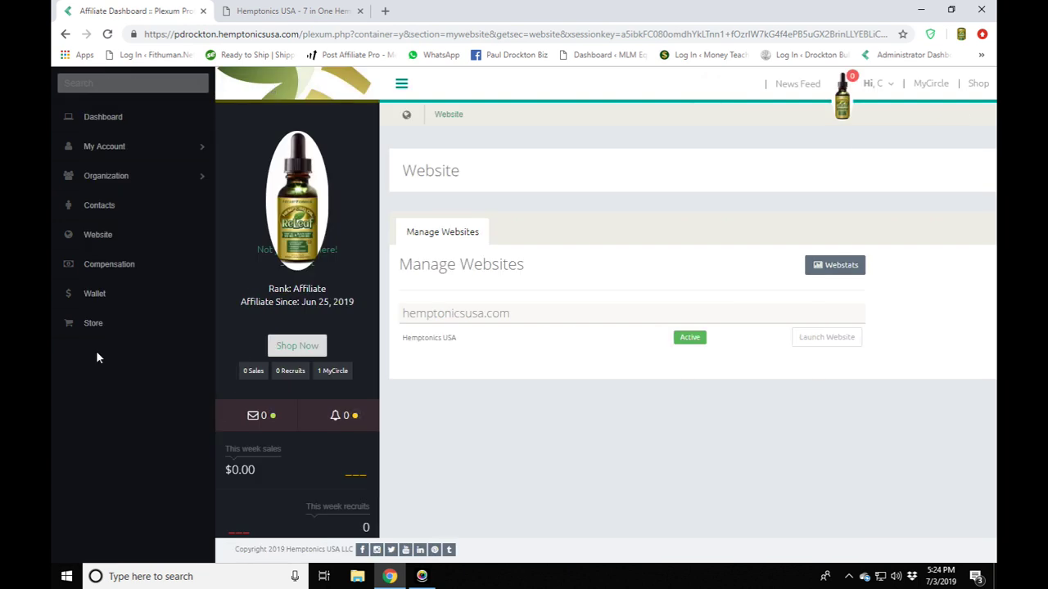
left_click(107, 269)
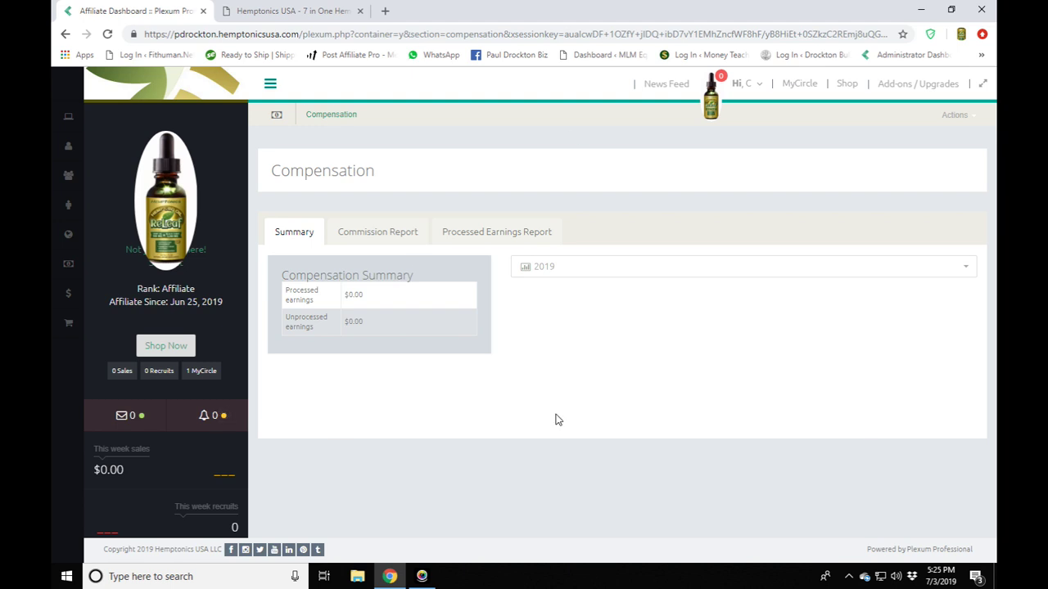
left_click(271, 85)
left_click(747, 83)
left_click(422, 577)
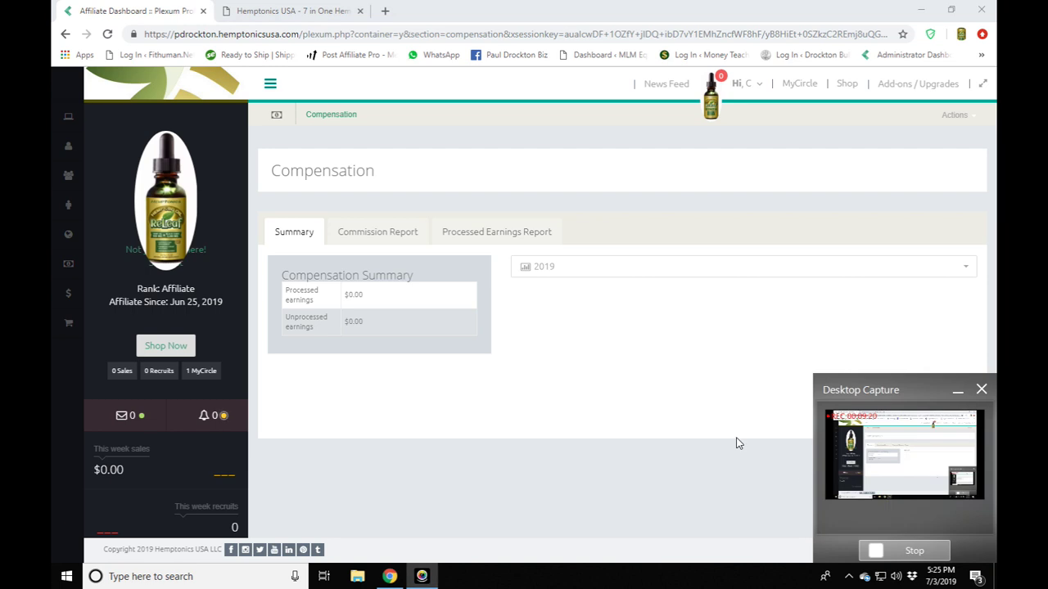